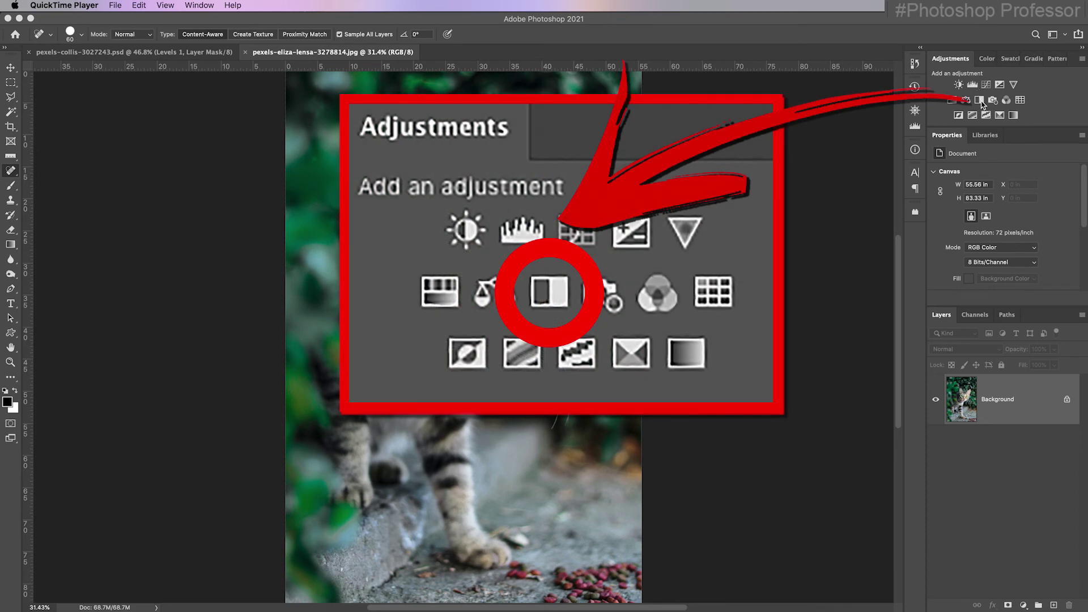
# Add a Black & White adjustment and toggle it on and off to compare with the colour photo.
pyautogui.click(980, 102)
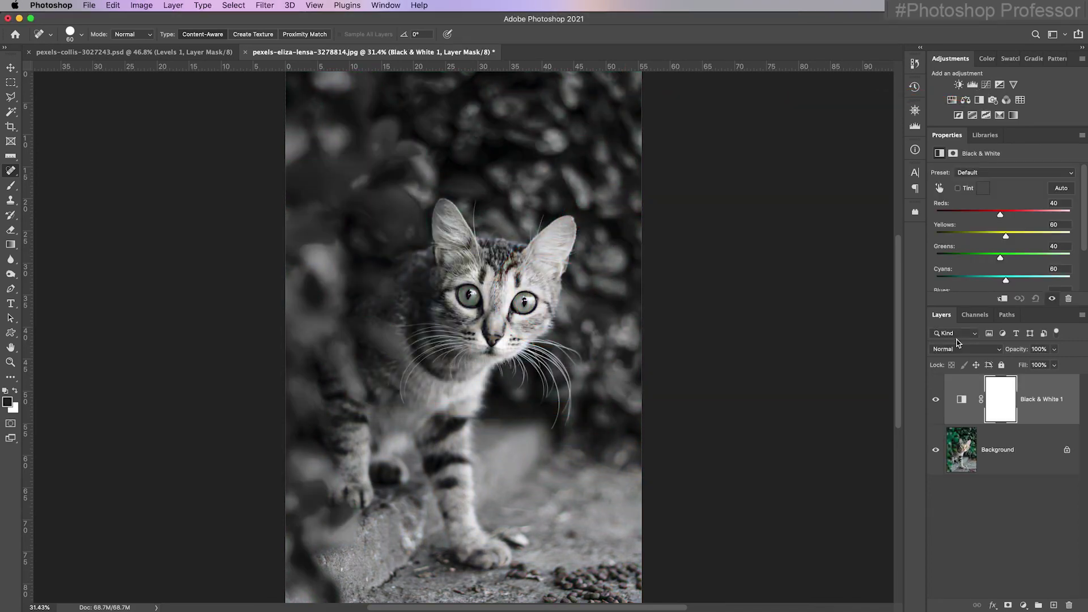
pyautogui.click(936, 400)
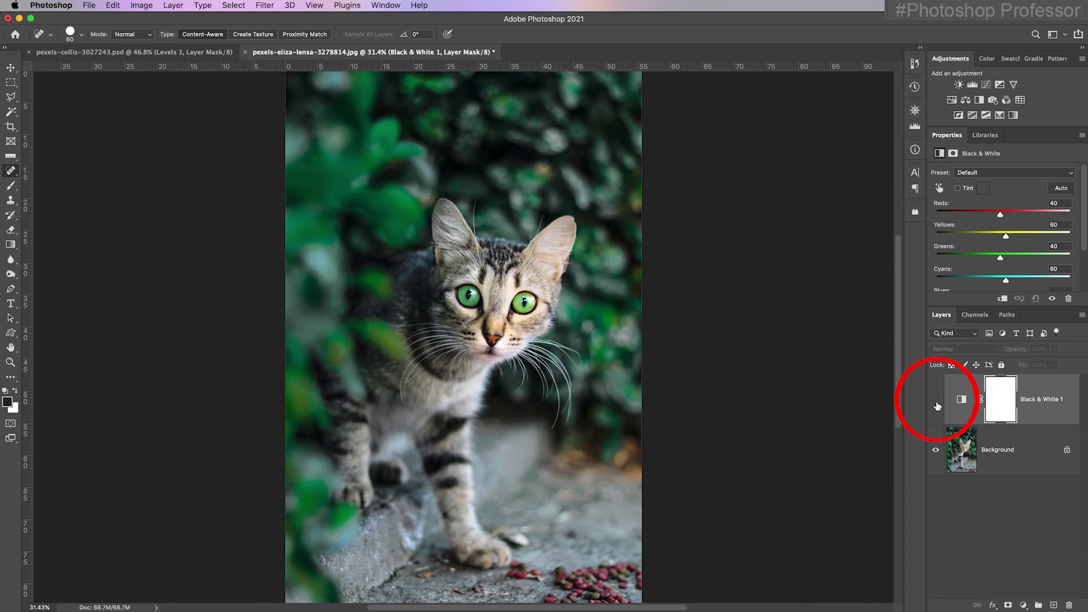
pyautogui.click(935, 401)
pyautogui.click(936, 401)
pyautogui.click(936, 401)
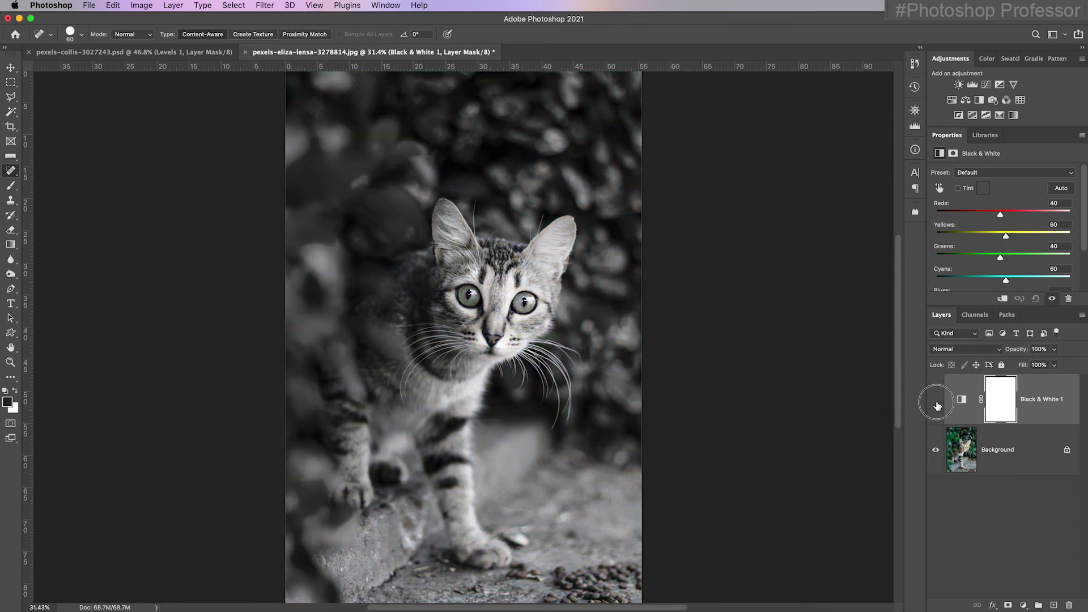
pyautogui.click(936, 400)
pyautogui.click(936, 401)
pyautogui.click(936, 400)
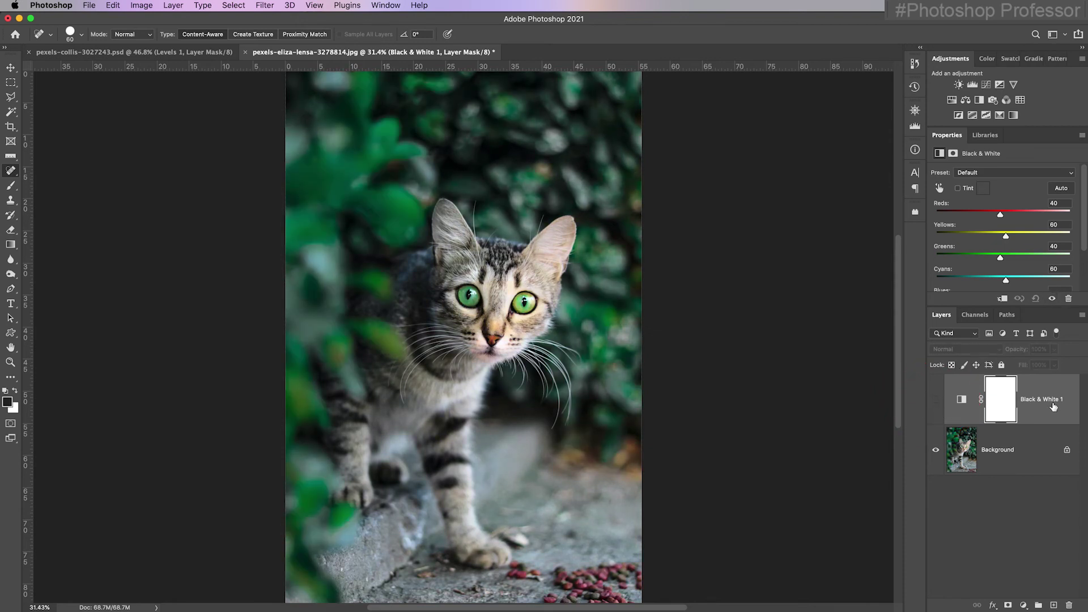
pyautogui.click(936, 400)
pyautogui.click(936, 400)
# Leave the Black & White effect on, target its layer mask, and switch to the Brush tool.
pyautogui.click(935, 400)
pyautogui.click(936, 400)
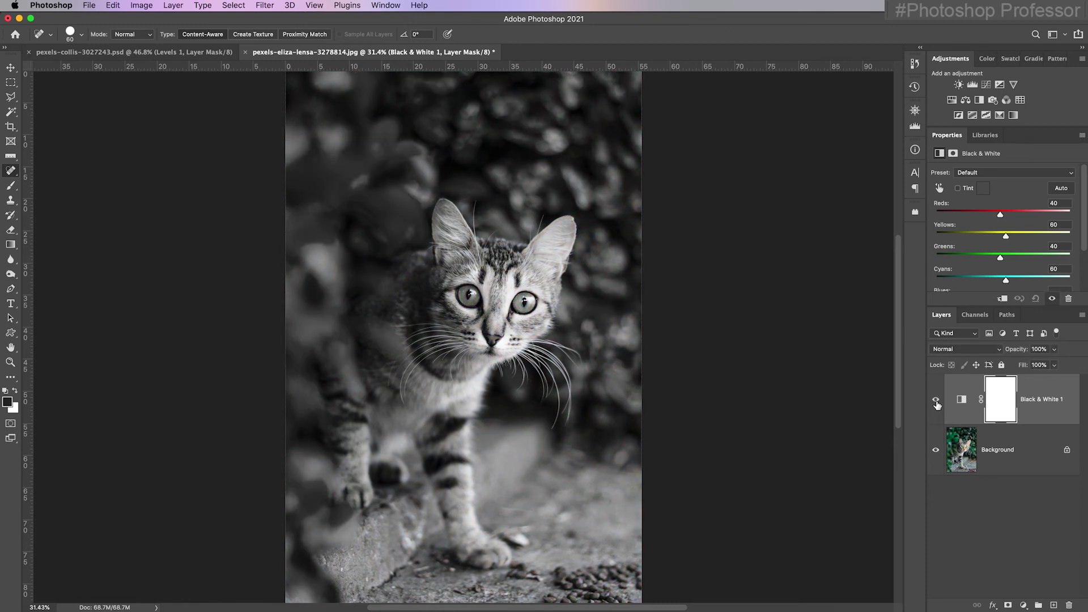
pyautogui.click(936, 401)
pyautogui.click(936, 400)
pyautogui.click(1002, 415)
pyautogui.click(10, 186)
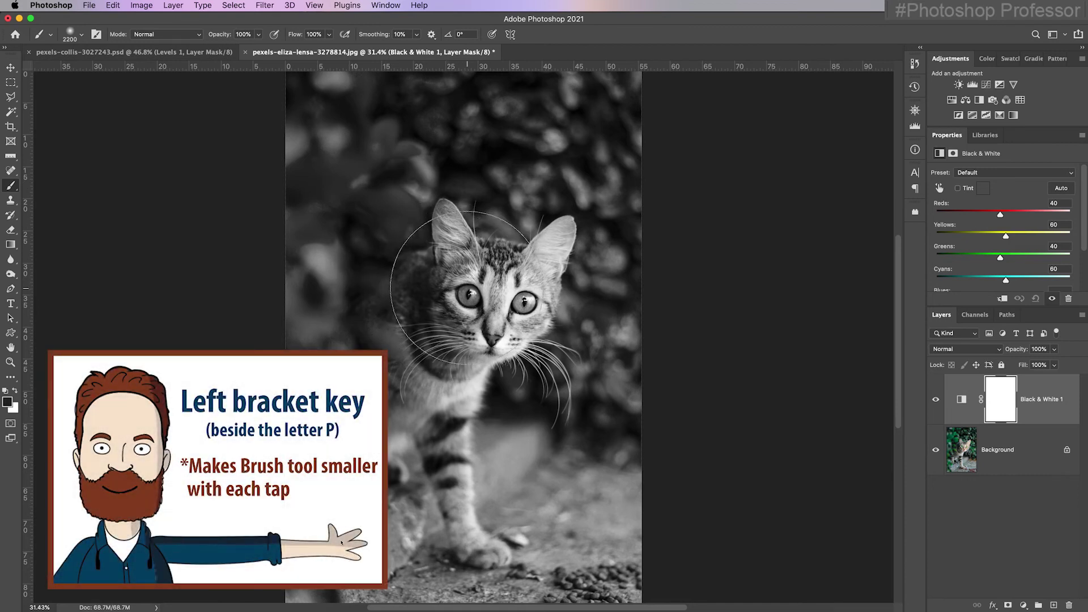
# Reduce the brush size, dismissing an accidentally opened search panel.
pyautogui.press('[')
pyautogui.press('[')
pyautogui.press('[')
pyautogui.press('[')
pyautogui.press('[')
pyautogui.press('[')
pyautogui.press('[')
pyautogui.press('[')
pyautogui.press('[')
pyautogui.press('[')
pyautogui.press('[')
pyautogui.press('[')
pyautogui.press('[')
pyautogui.press('[')
pyautogui.press('[')
pyautogui.press('[')
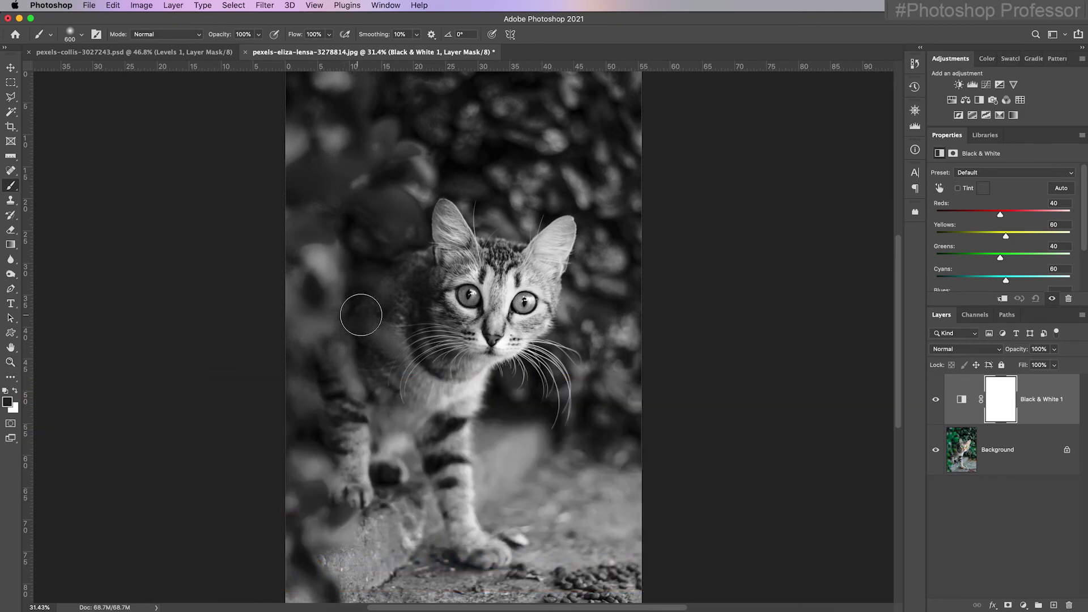
pyautogui.press('super+space')
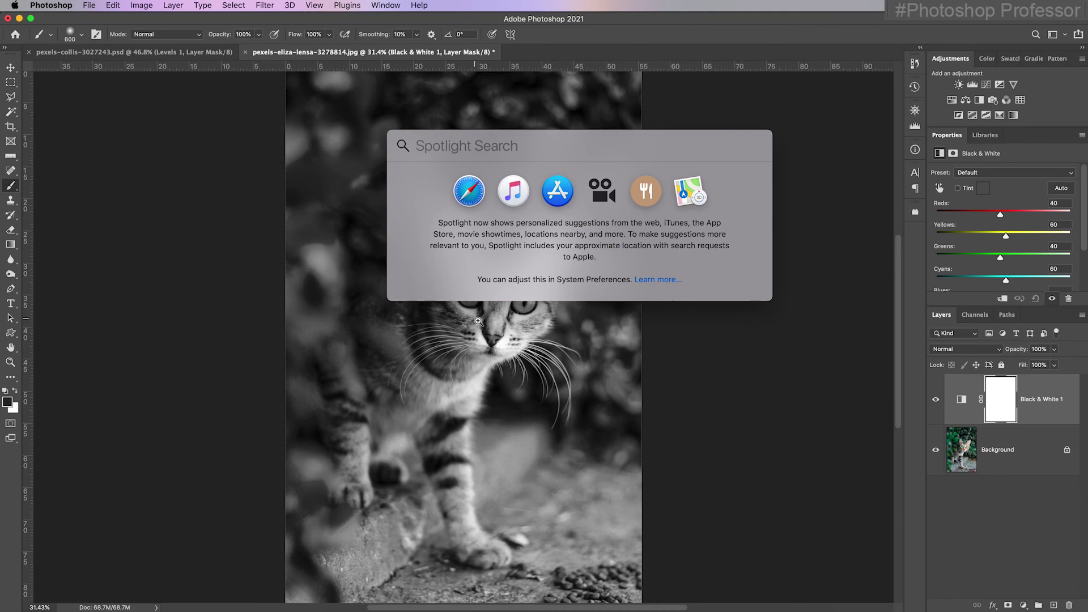
pyautogui.press('Escape')
# Zoom in to 200% on the cat's eyes and pan to centre both eyes.
pyautogui.click(474, 314)
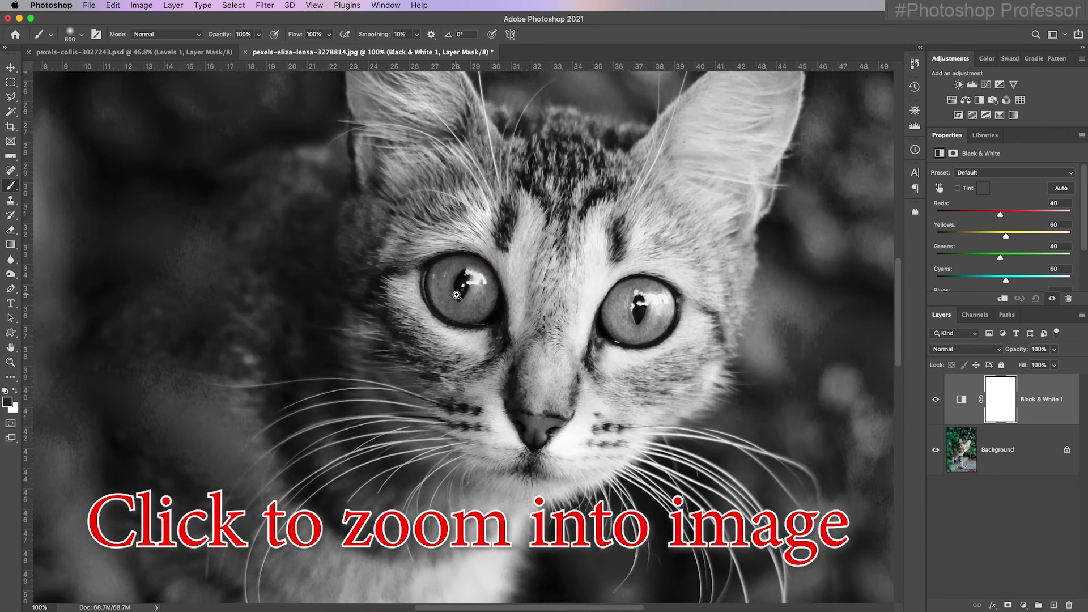
pyautogui.click(456, 294)
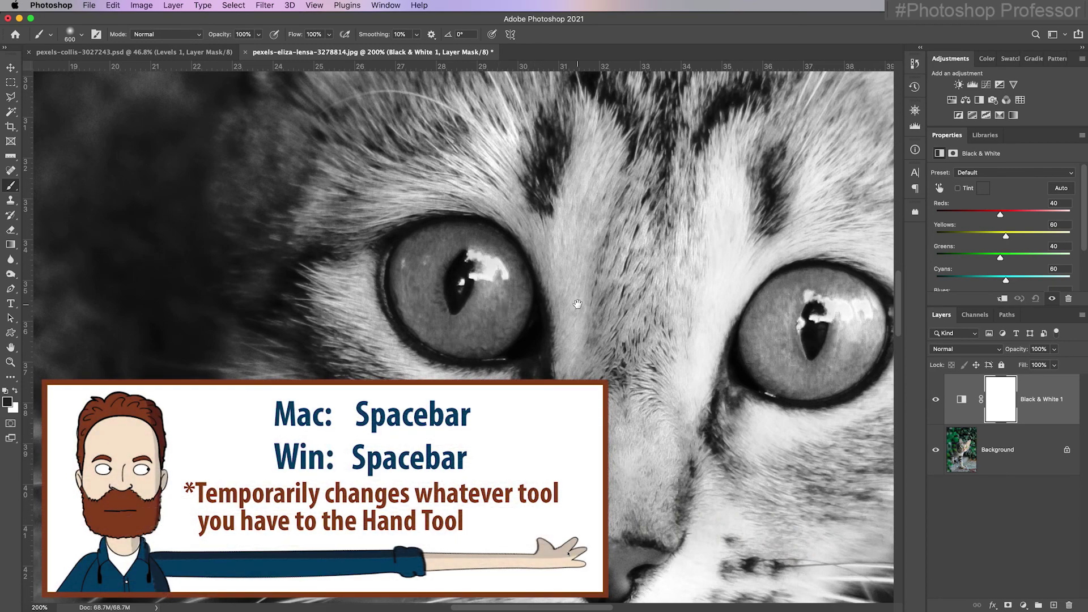
pyautogui.moveTo(615, 279); pyautogui.dragTo(428, 298)
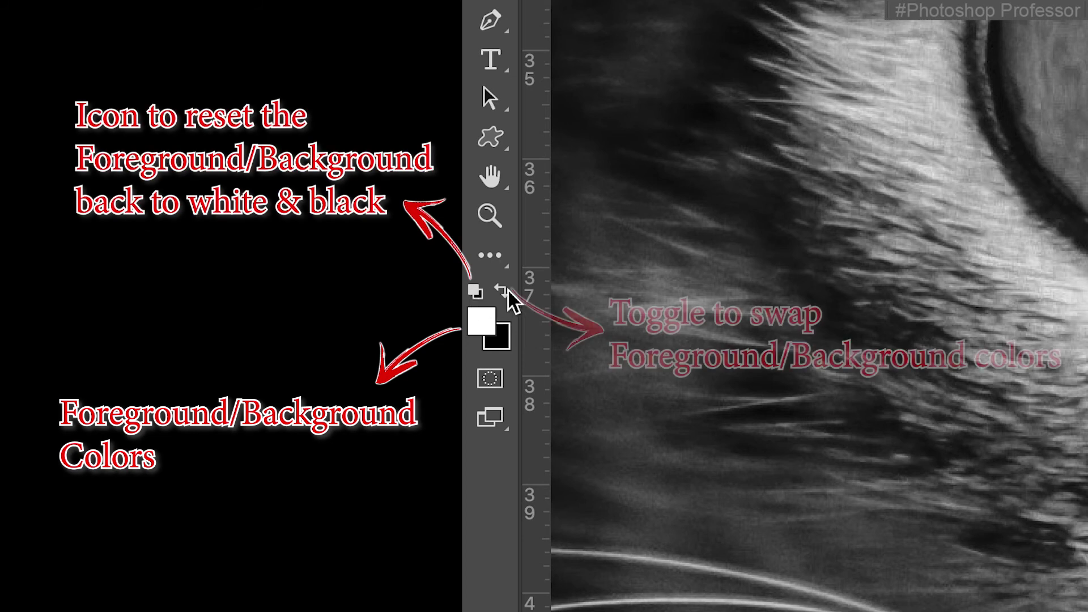
# Swap the colour swatches so black is foreground and white is background.
pyautogui.click(502, 291)
pyautogui.click(502, 292)
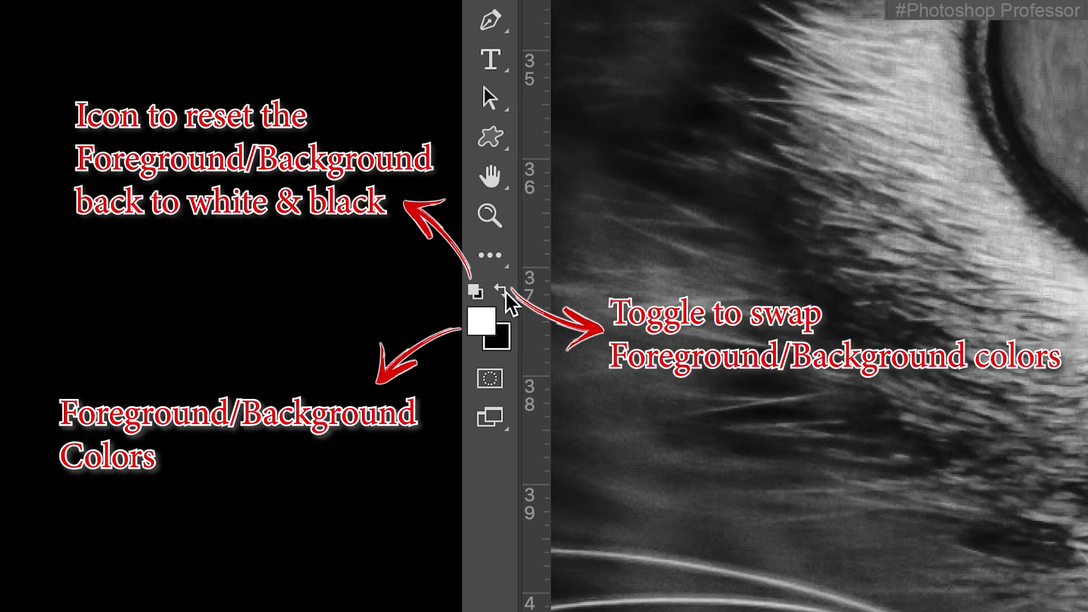
pyautogui.click(503, 293)
pyautogui.click(503, 293)
pyautogui.click(505, 293)
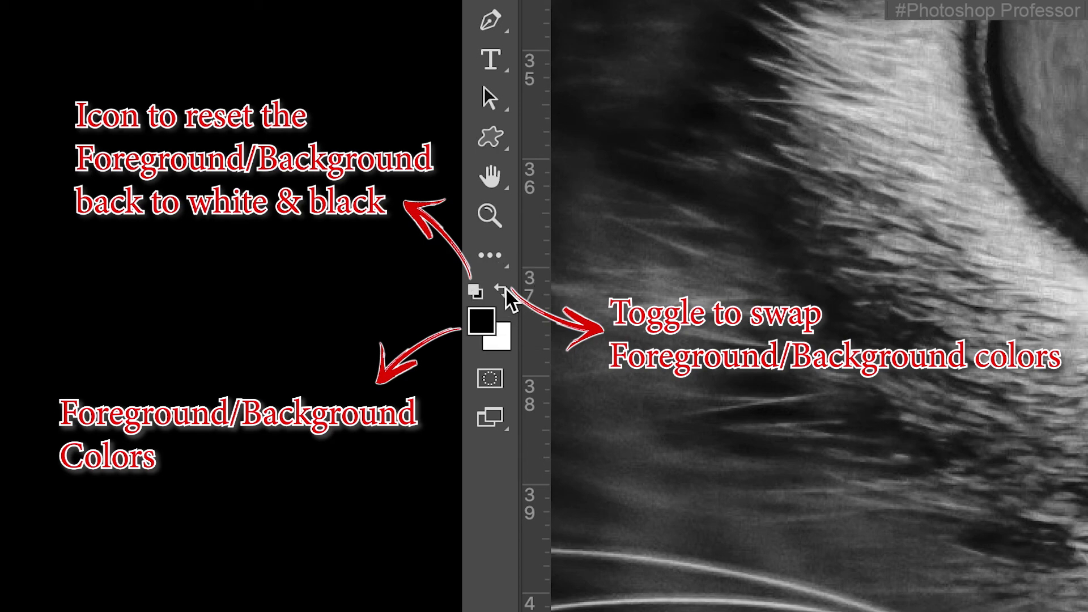
pyautogui.click(505, 292)
pyautogui.click(505, 293)
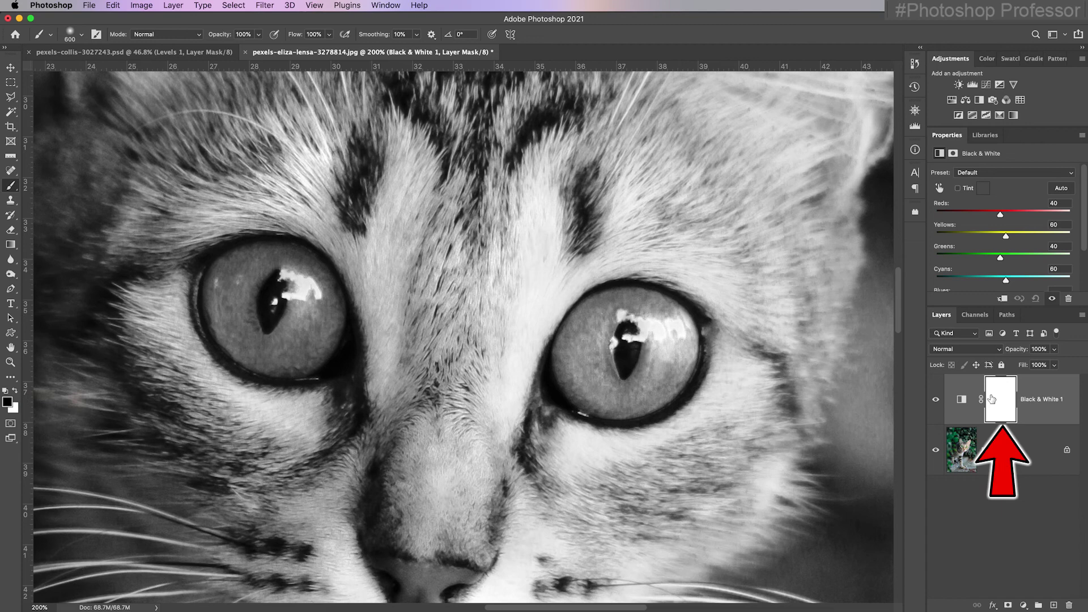
# Shrink the brush to 100 px and paint green back into the left iris.
pyautogui.press('[')
pyautogui.press('[')
pyautogui.press('[')
pyautogui.press('[')
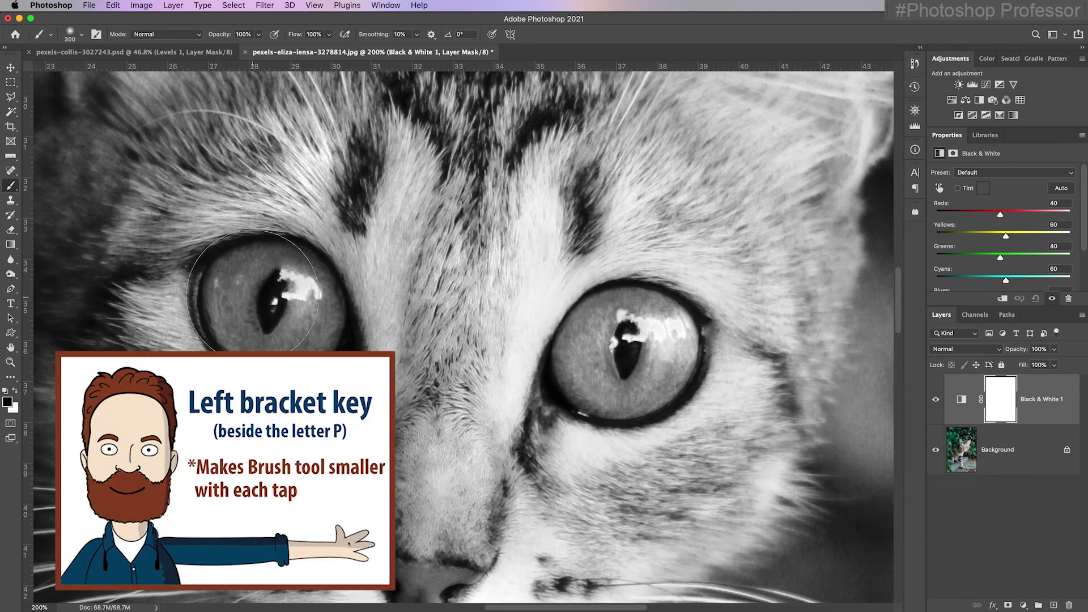
pyautogui.press('[')
pyautogui.press('[')
pyautogui.press('[')
pyautogui.press('[')
pyautogui.press('[')
pyautogui.moveTo(236, 269)
pyautogui.mouseDown()
pyautogui.moveTo(221, 313)
pyautogui.moveTo(237, 343)
pyautogui.moveTo(304, 352)
pyautogui.moveTo(321, 306)
pyautogui.moveTo(249, 309)
pyautogui.mouseUp()
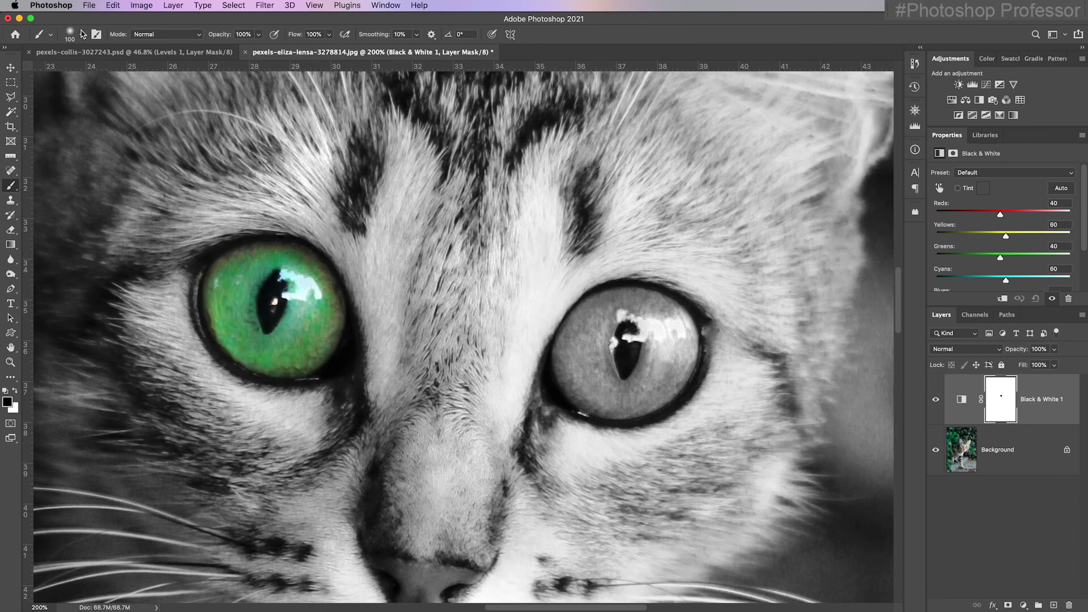
# Set brush hardness to 11% and paint green back across the right iris.
pyautogui.click(79, 35)
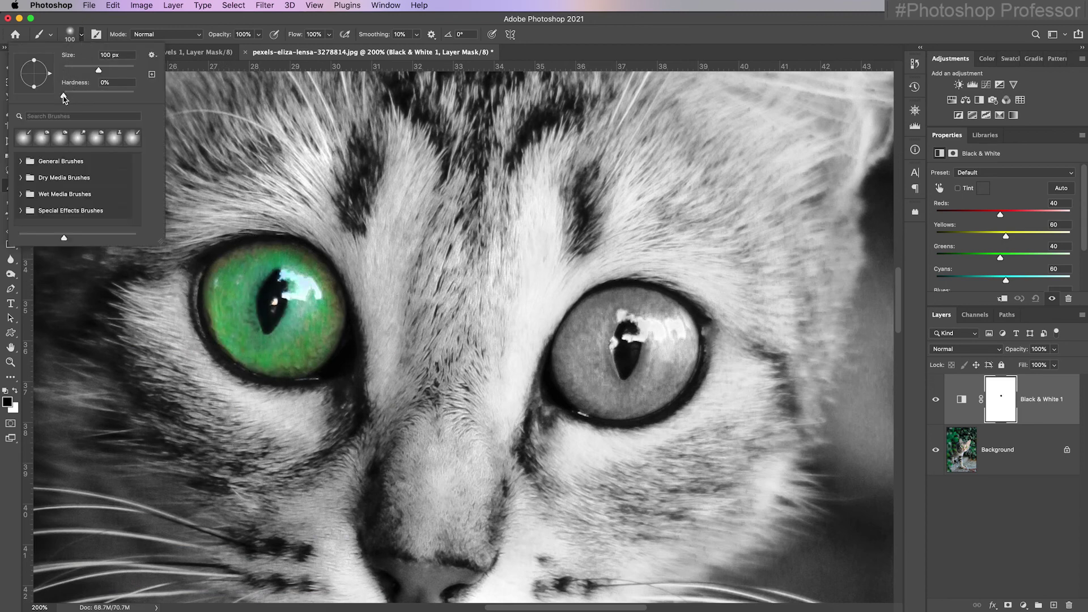
pyautogui.moveTo(65, 97); pyautogui.dragTo(170, 100)
pyautogui.click(596, 323)
pyautogui.moveTo(596, 322)
pyautogui.mouseDown()
pyautogui.moveTo(577, 367)
pyautogui.moveTo(588, 389)
pyautogui.moveTo(631, 401)
pyautogui.moveTo(664, 380)
pyautogui.moveTo(677, 351)
pyautogui.moveTo(654, 318)
pyautogui.moveTo(614, 313)
pyautogui.moveTo(658, 316)
pyautogui.moveTo(620, 305)
pyautogui.moveTo(636, 300)
pyautogui.moveTo(613, 312)
pyautogui.moveTo(638, 306)
pyautogui.mouseUp()
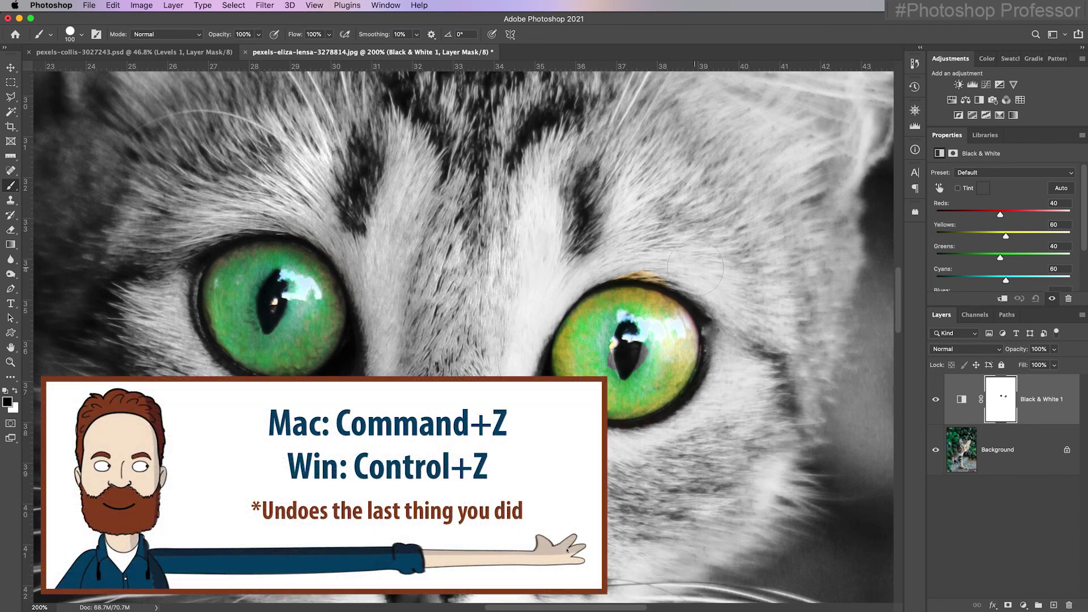
# Undo the right-eye stroke, make the brush softer, and repaint the right eye's colour.
pyautogui.press('super+z')
pyautogui.click(81, 34)
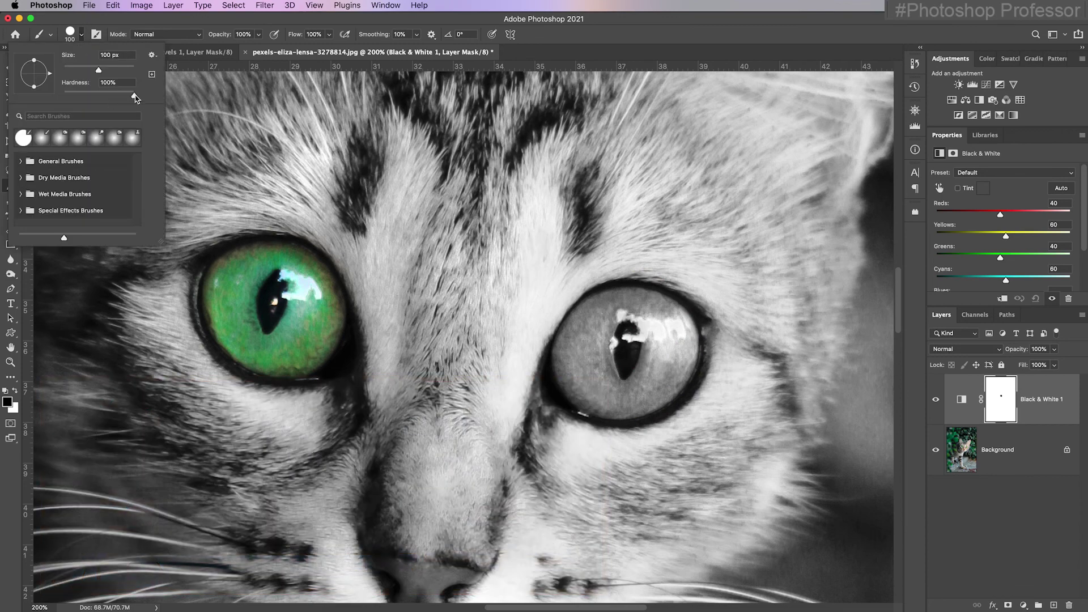
pyautogui.moveTo(134, 96); pyautogui.dragTo(64, 96)
pyautogui.click(602, 308)
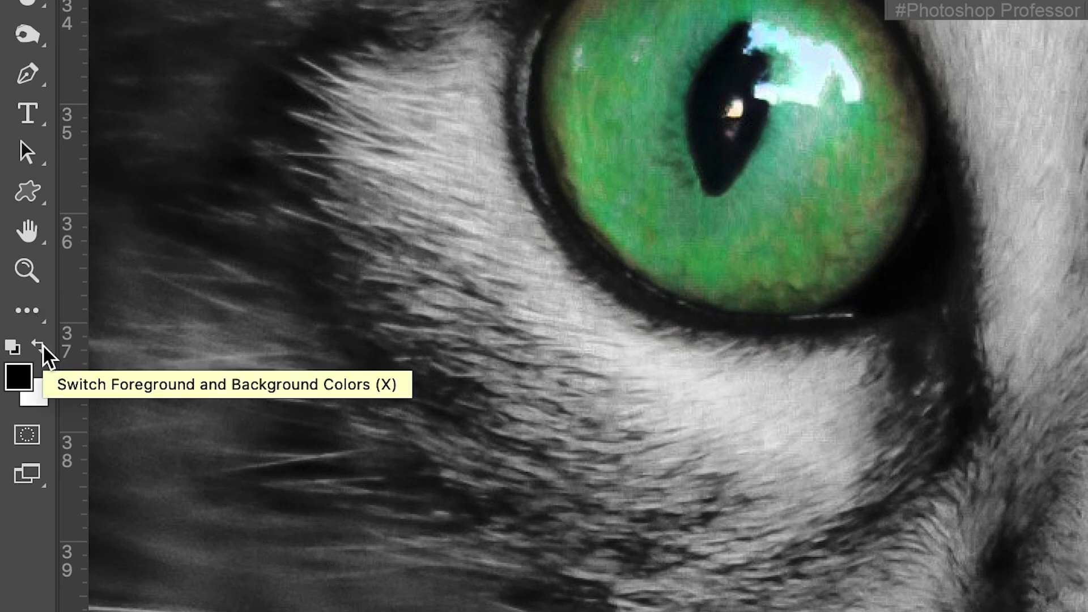
# Paint on the mask to reveal colour beside and under the right eye's rim.
pyautogui.click(41, 348)
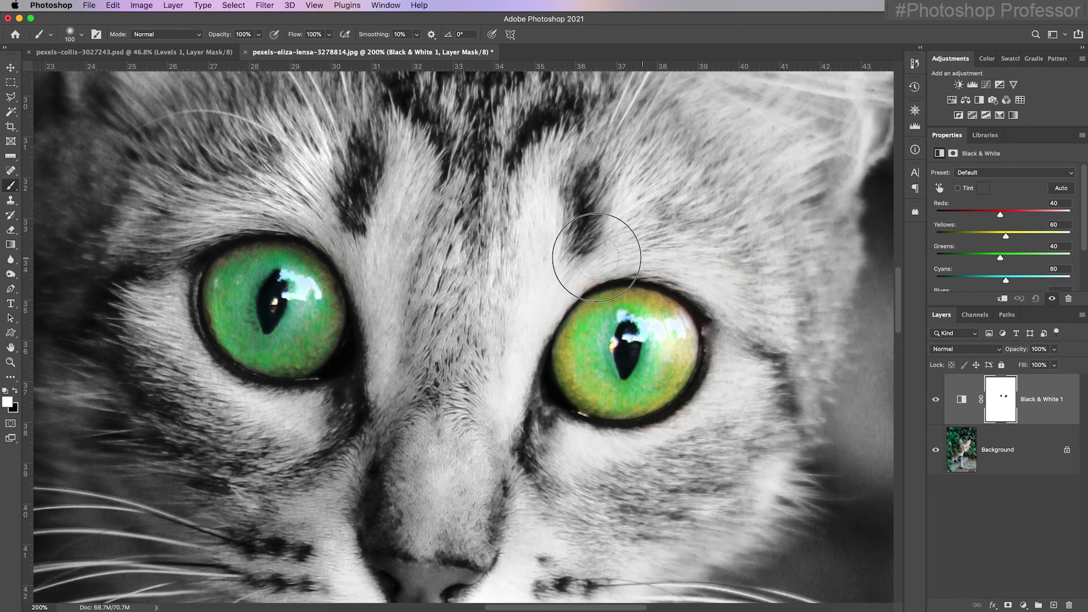
pyautogui.press('x')
pyautogui.moveTo(687, 383); pyautogui.dragTo(663, 405)
pyautogui.moveTo(608, 431); pyautogui.dragTo(677, 473)
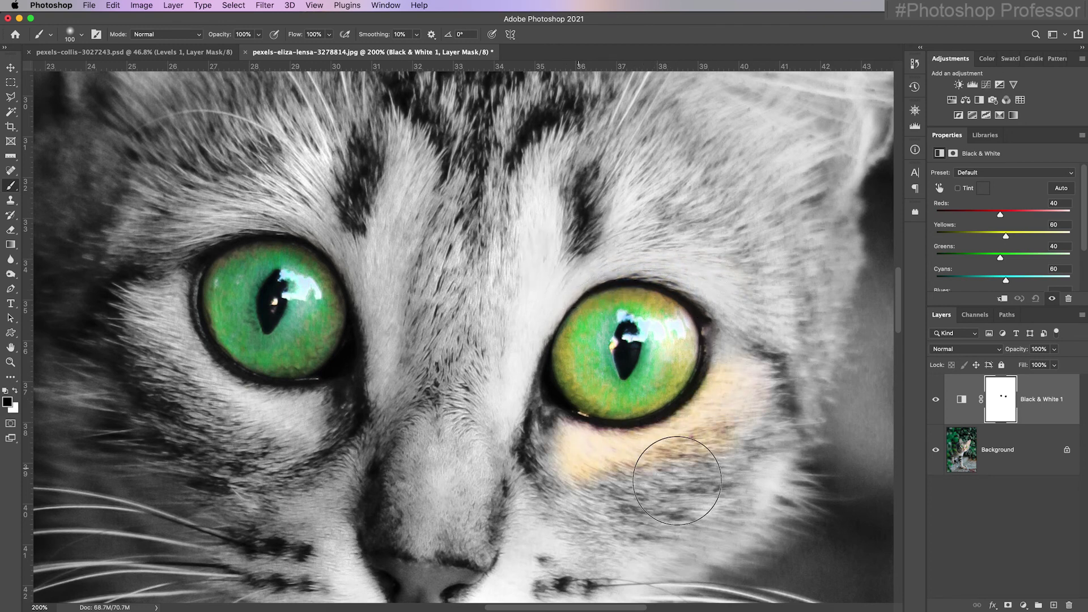
# Paint the stray colour under the right eye and around both eyes back to grey.
pyautogui.press('x')
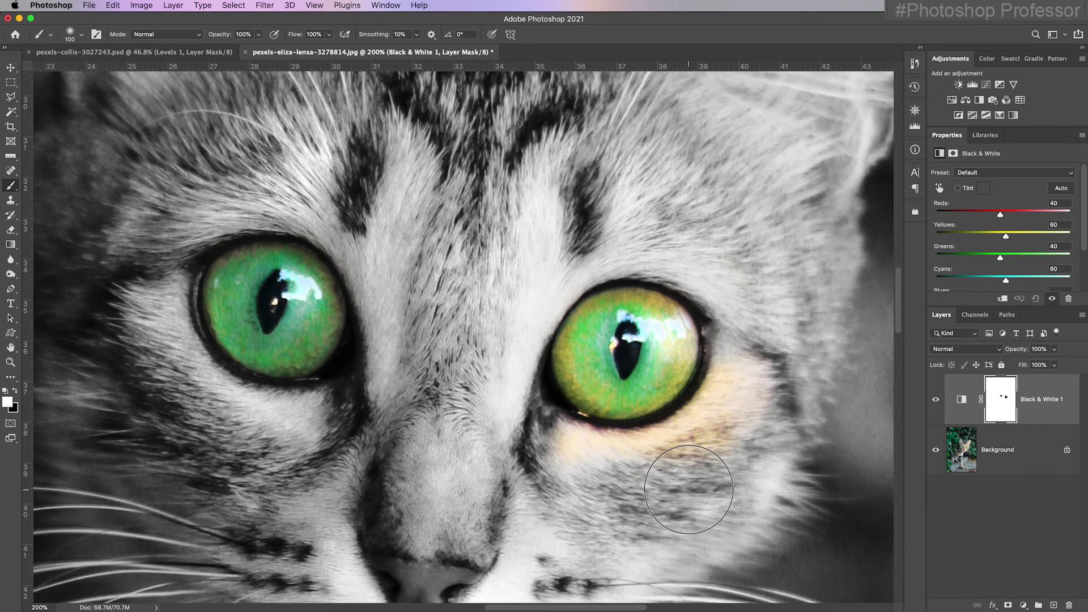
pyautogui.moveTo(595, 444)
pyautogui.mouseDown()
pyautogui.moveTo(575, 430)
pyautogui.moveTo(674, 460)
pyautogui.moveTo(636, 432)
pyautogui.moveTo(729, 393)
pyautogui.moveTo(757, 348)
pyautogui.moveTo(750, 323)
pyautogui.moveTo(723, 340)
pyautogui.mouseUp()
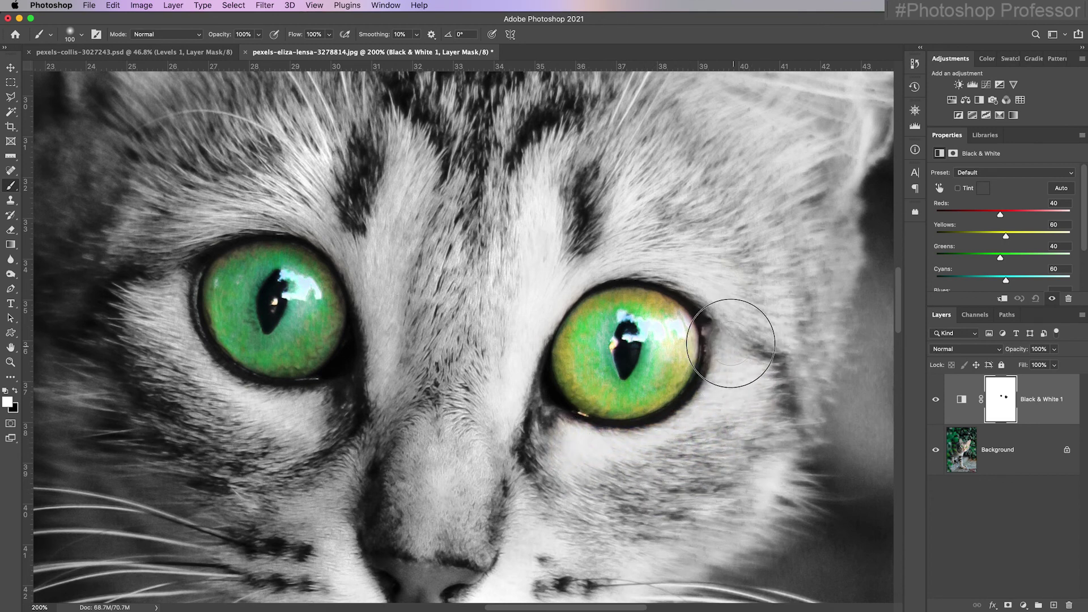
pyautogui.moveTo(303, 252)
pyautogui.mouseDown()
pyautogui.moveTo(319, 248)
pyautogui.moveTo(255, 242)
pyautogui.moveTo(262, 255)
pyautogui.moveTo(243, 266)
pyautogui.moveTo(294, 272)
pyautogui.moveTo(300, 340)
pyautogui.moveTo(329, 374)
pyautogui.mouseUp()
pyautogui.press('x')
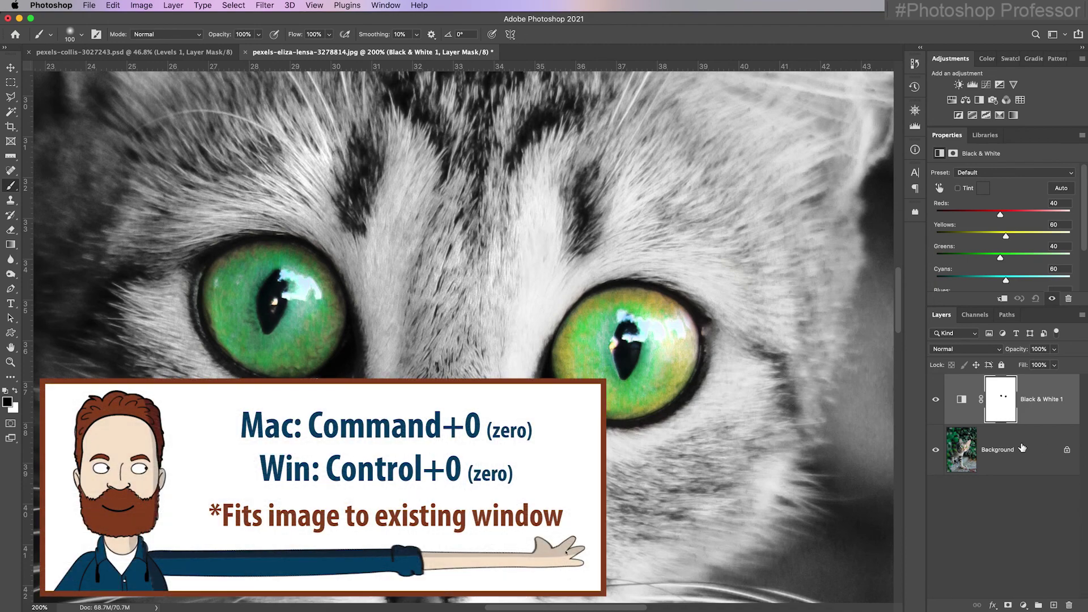
# Fit the image on screen, add a Hue/Saturation layer at Hue -180, then open Save As.
pyautogui.press('super+0')
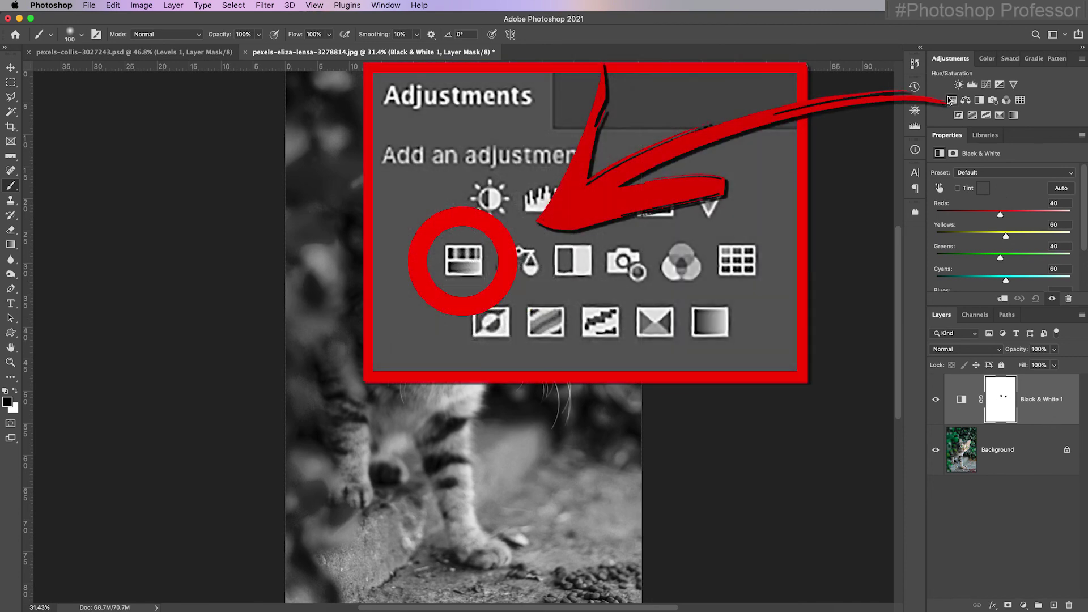
pyautogui.click(951, 100)
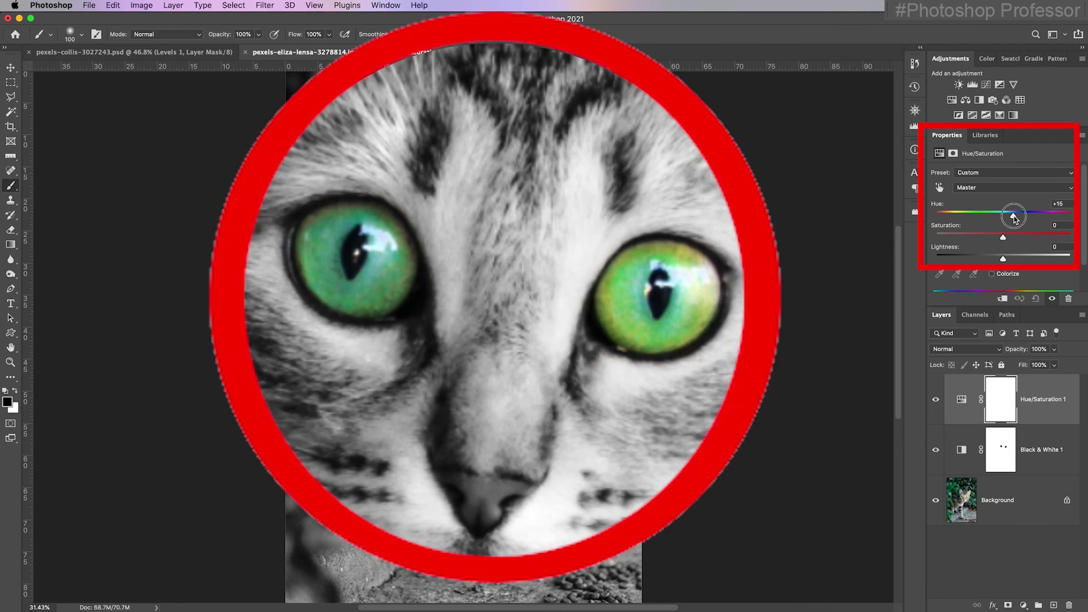
pyautogui.moveTo(1003, 215)
pyautogui.mouseDown()
pyautogui.moveTo(1061, 219)
pyautogui.moveTo(930, 224)
pyautogui.moveTo(1063, 218)
pyautogui.moveTo(993, 223)
pyautogui.mouseUp()
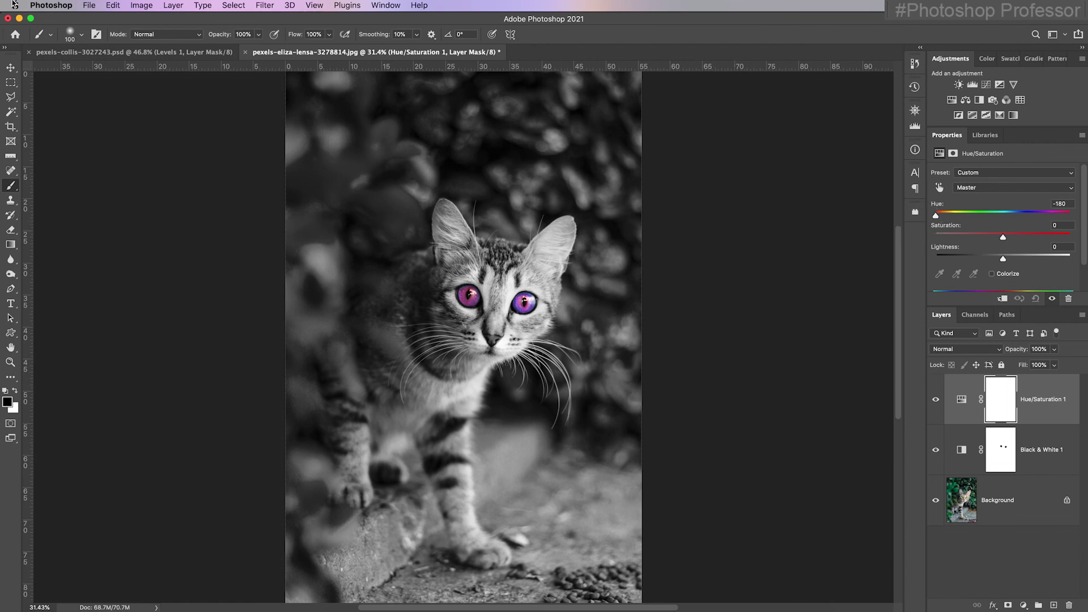
pyautogui.click(89, 5)
pyautogui.click(134, 137)
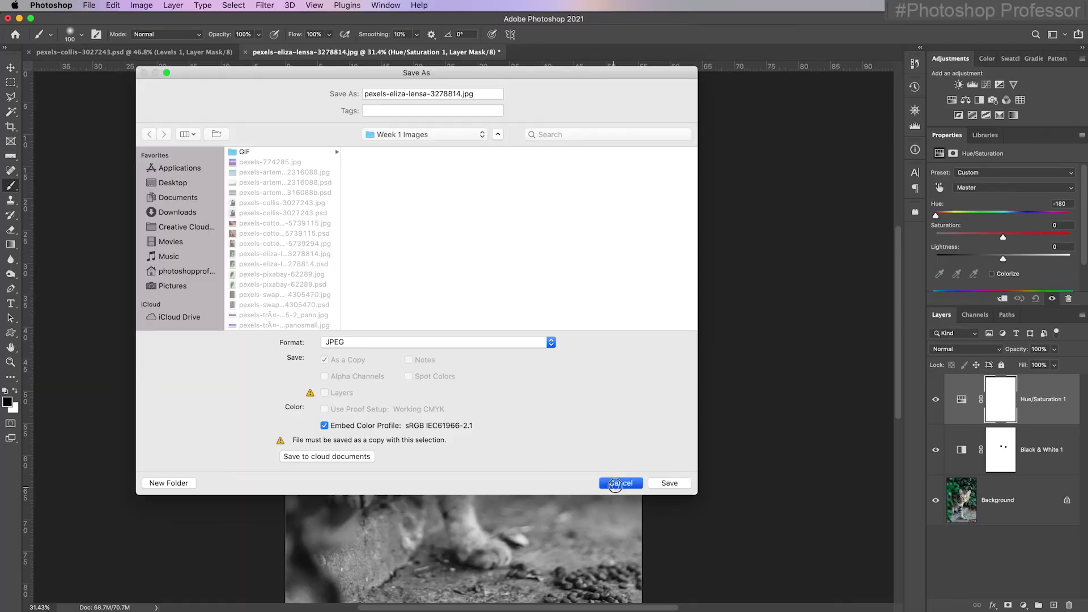
# Cancel the Save As dialog without saving the file.
pyautogui.click(615, 484)
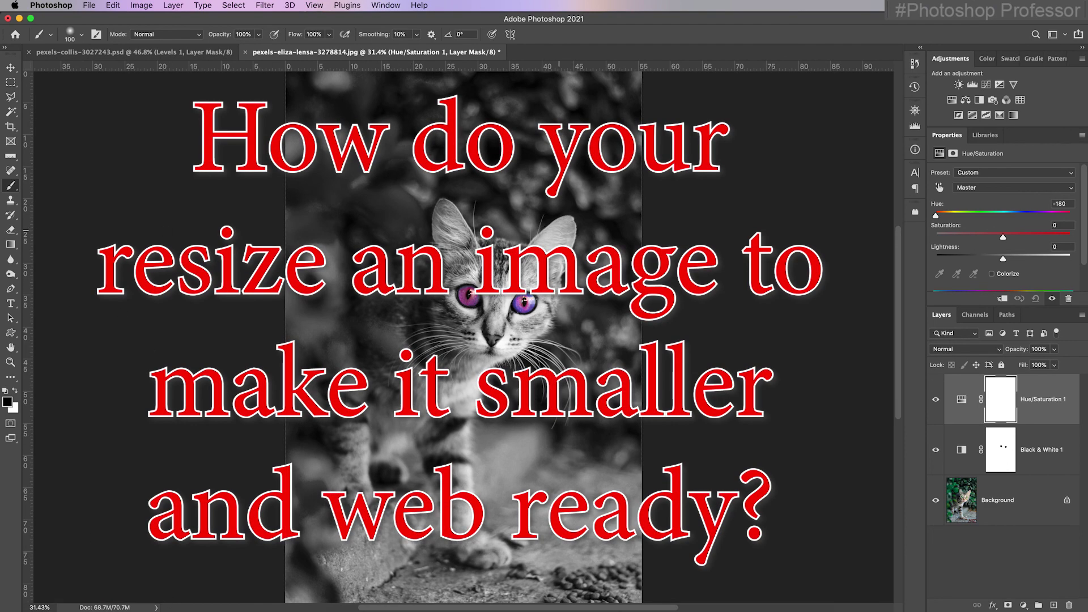
# Set the Image Size width to 1920 px with proportions constrained, giving 1920 × 2880.
pyautogui.click(140, 6)
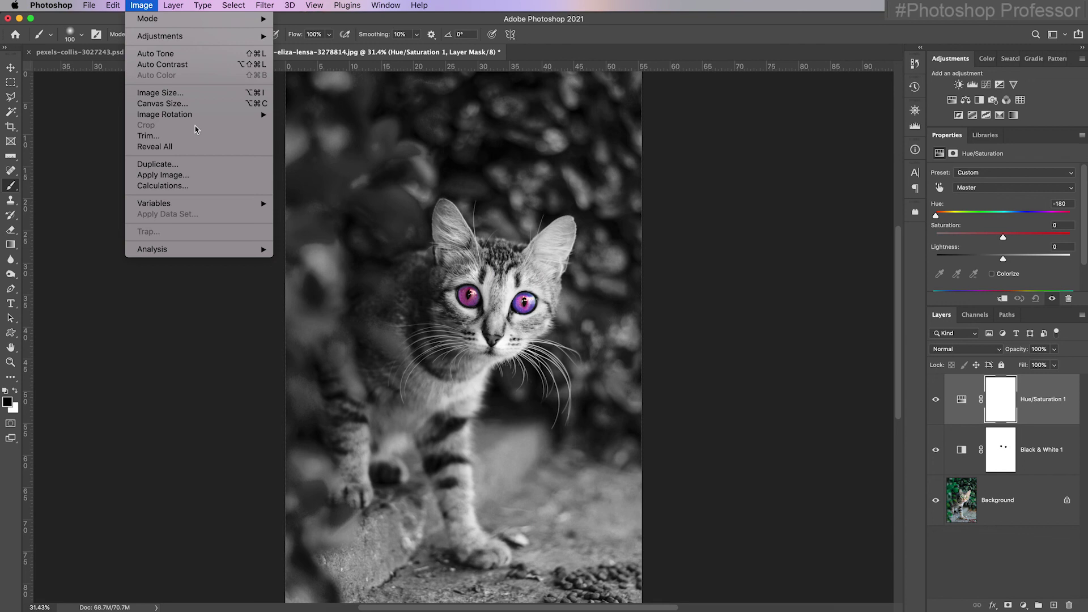
pyautogui.click(196, 92)
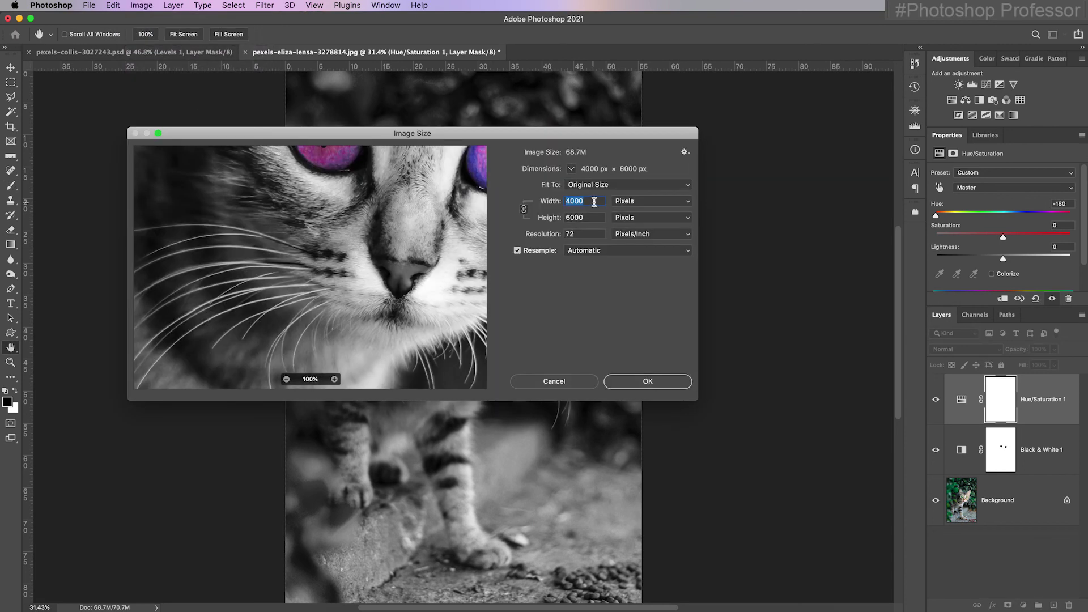
pyautogui.write('1920')
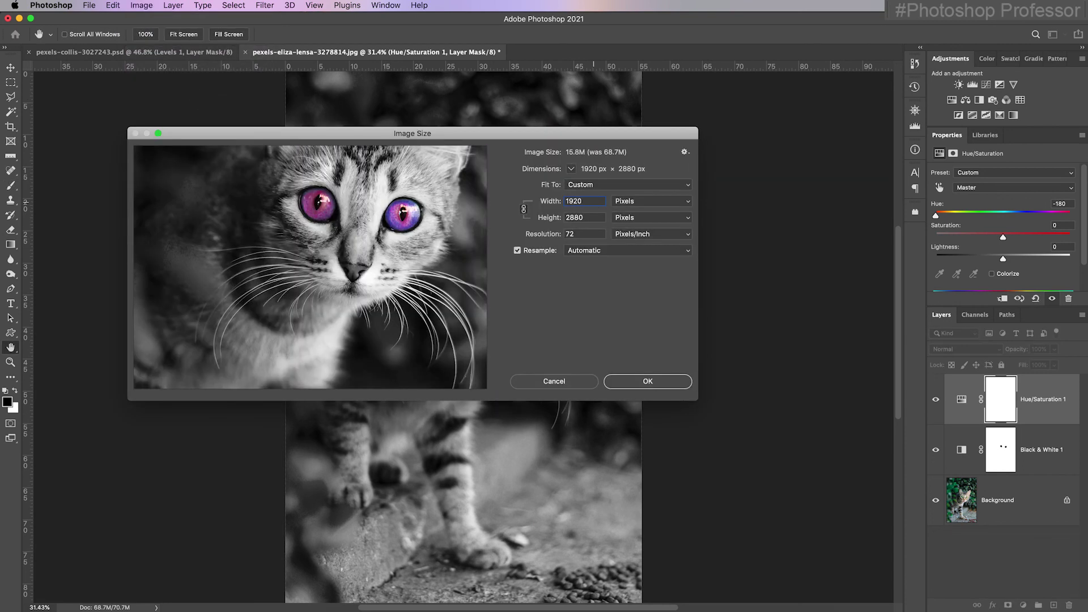
pyautogui.click(657, 383)
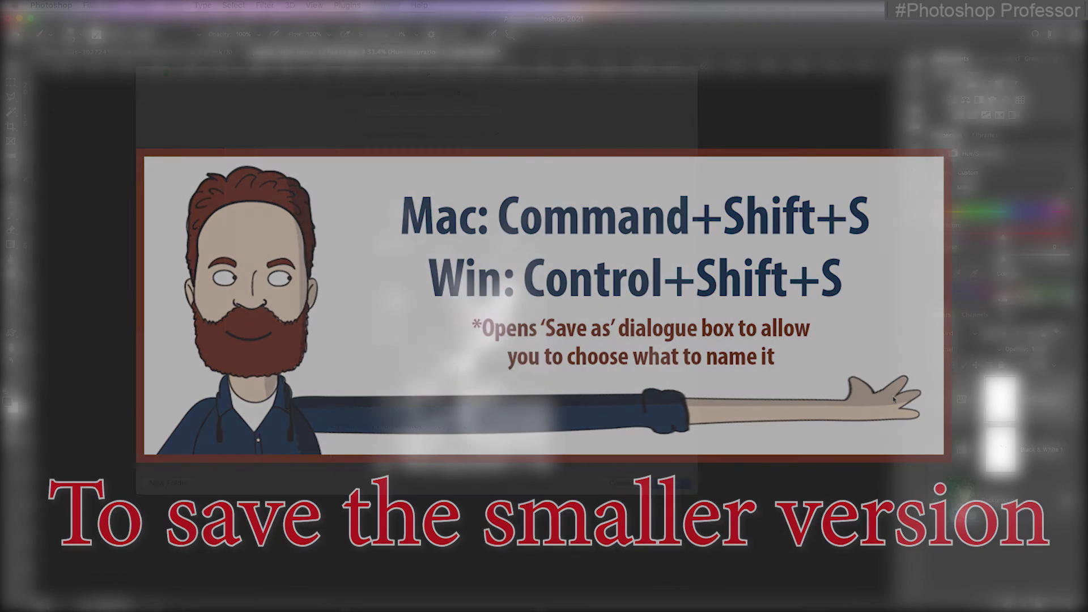
# Save a separate '_small' JPEG copy of the resized image at Quality 12.
pyautogui.press('super+shift+s')
pyautogui.click(457, 343)
pyautogui.click(390, 413)
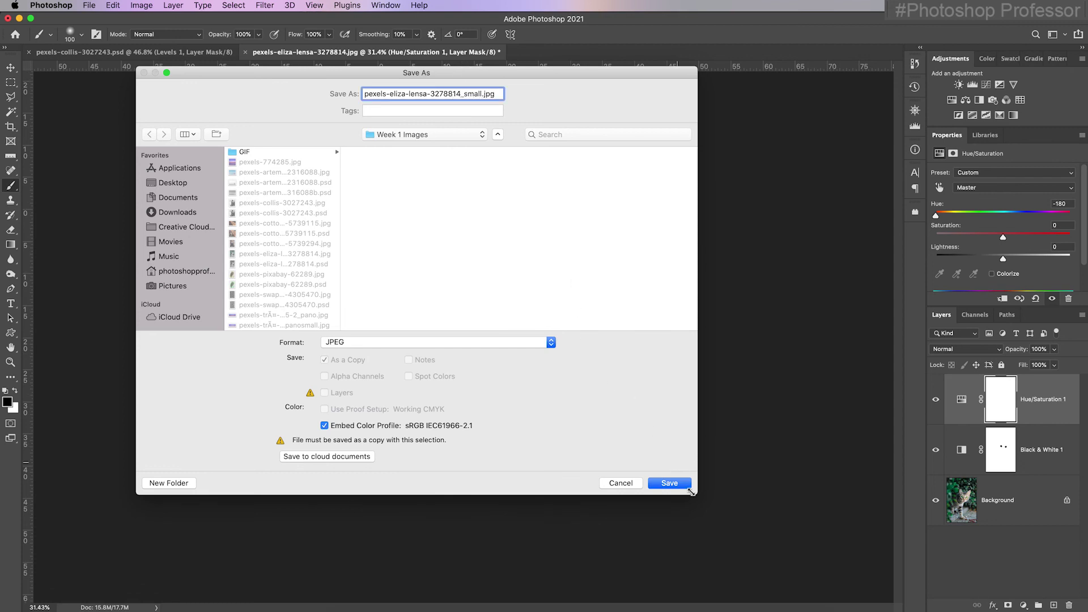
pyautogui.click(670, 483)
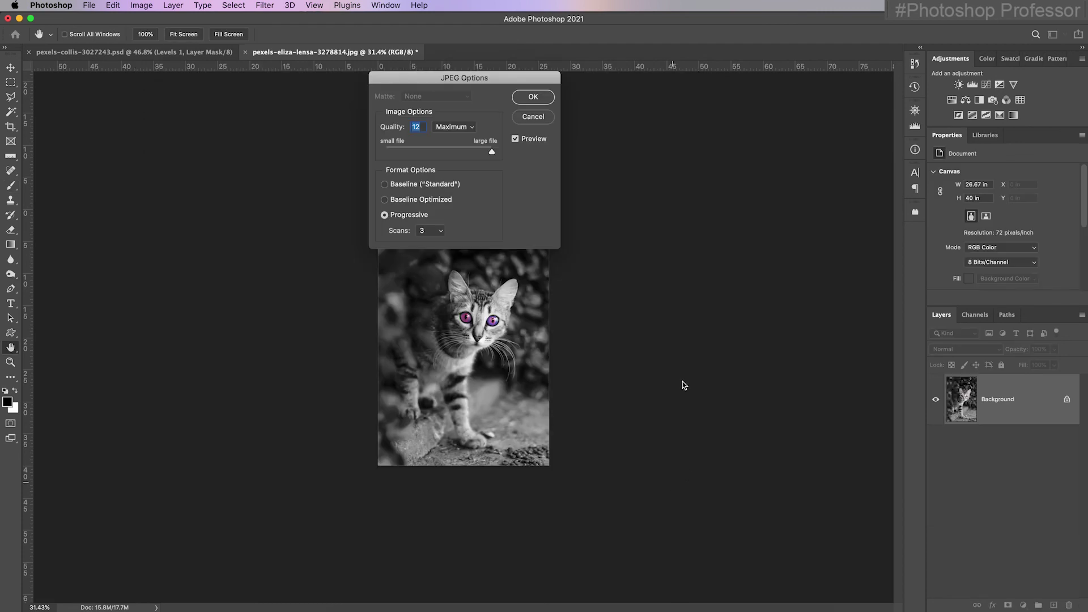
pyautogui.click(533, 98)
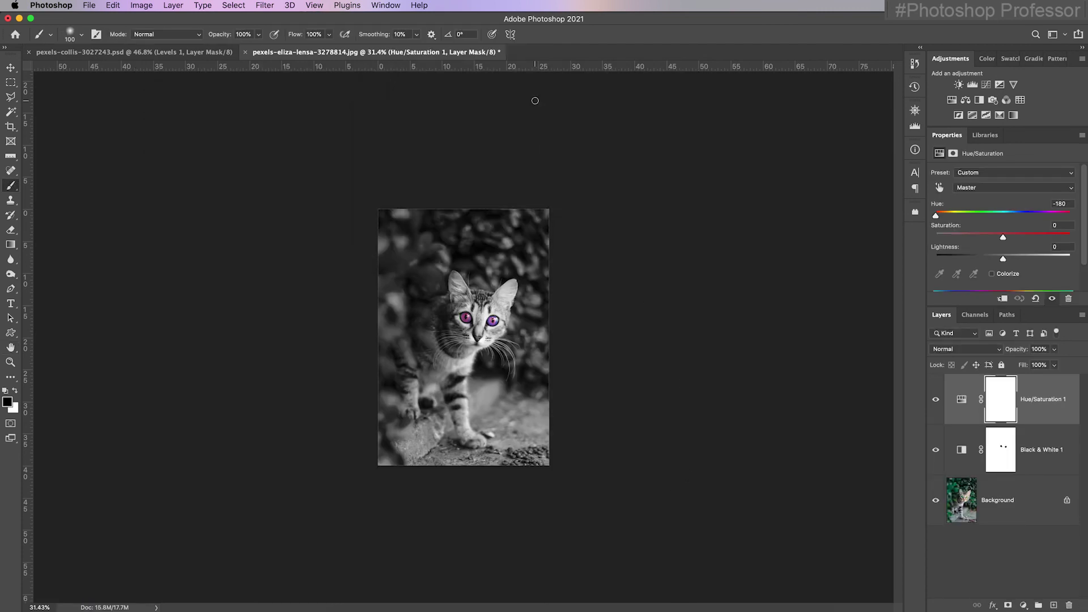